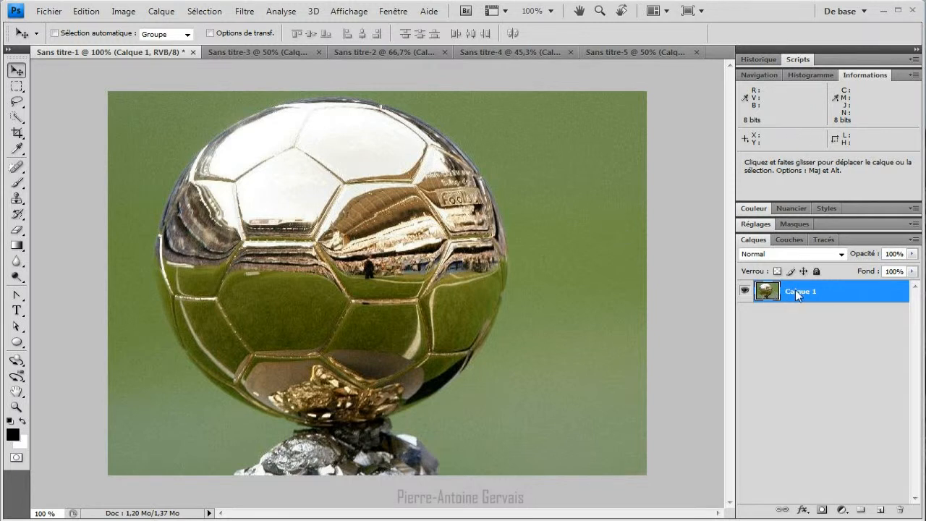
Step: Move the ball layer away from its place on the canvas and return it to the original position
{"action": "key", "text": "shift+Left"}
{"action": "left_click_drag", "start_coordinate": [380, 220], "coordinate": [415, 231]}
{"action": "mouse_move", "coordinate": [321, 226]}
{"action": "left_mouse_down"}
{"action": "mouse_move", "coordinate": [338, 254]}
{"action": "mouse_move", "coordinate": [434, 217]}
{"action": "mouse_move", "coordinate": [321, 227]}
{"action": "left_mouse_up"}
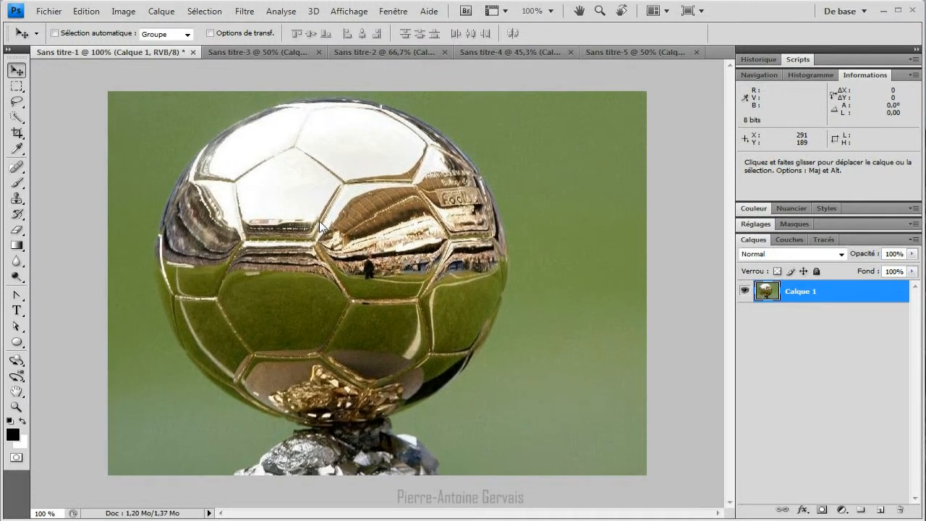
{"action": "left_click_drag", "start_coordinate": [409, 185], "coordinate": [457, 171]}
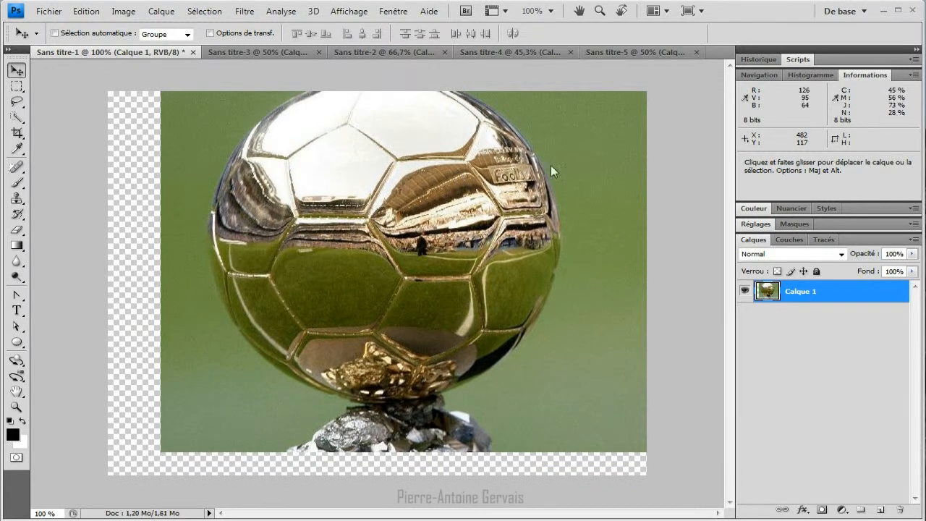
{"action": "left_click_drag", "start_coordinate": [517, 162], "coordinate": [455, 193]}
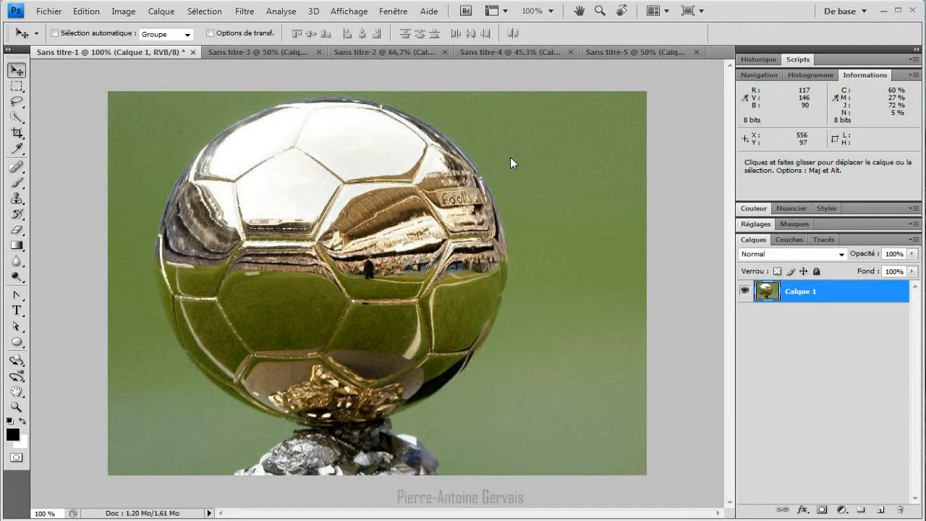
Step: Show the layer's transform controls and squash it to 76.1% width and 96.8% height, restoring both to 100%
{"action": "left_click", "coordinate": [210, 34]}
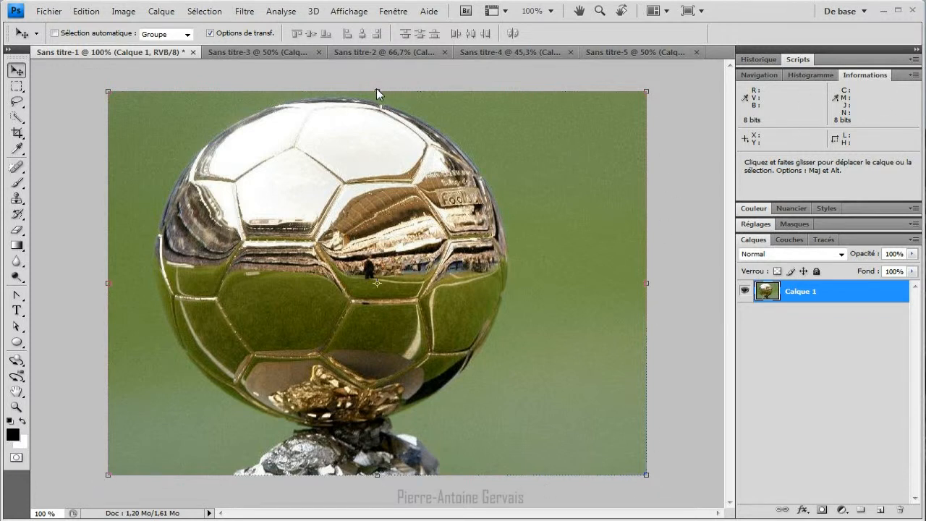
{"action": "left_click_drag", "start_coordinate": [377, 89], "coordinate": [405, 101]}
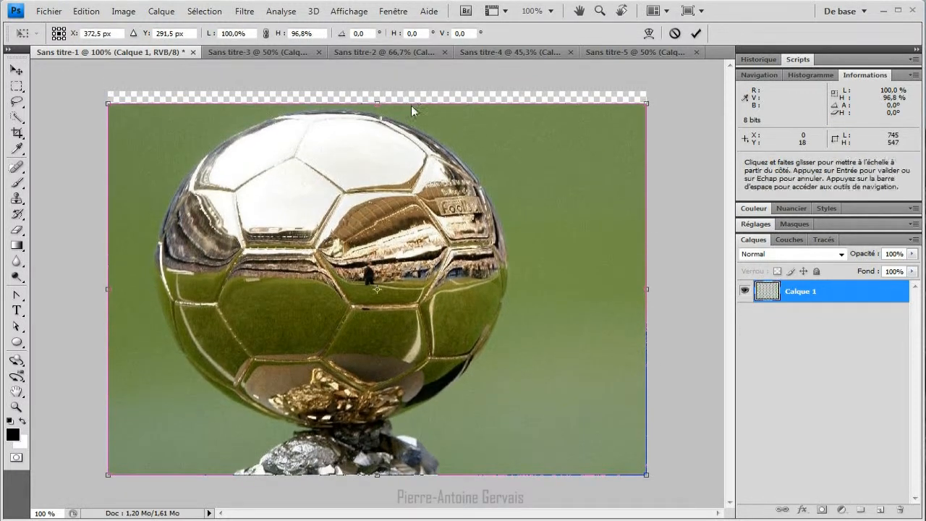
{"action": "left_click_drag", "start_coordinate": [632, 286], "coordinate": [509, 143]}
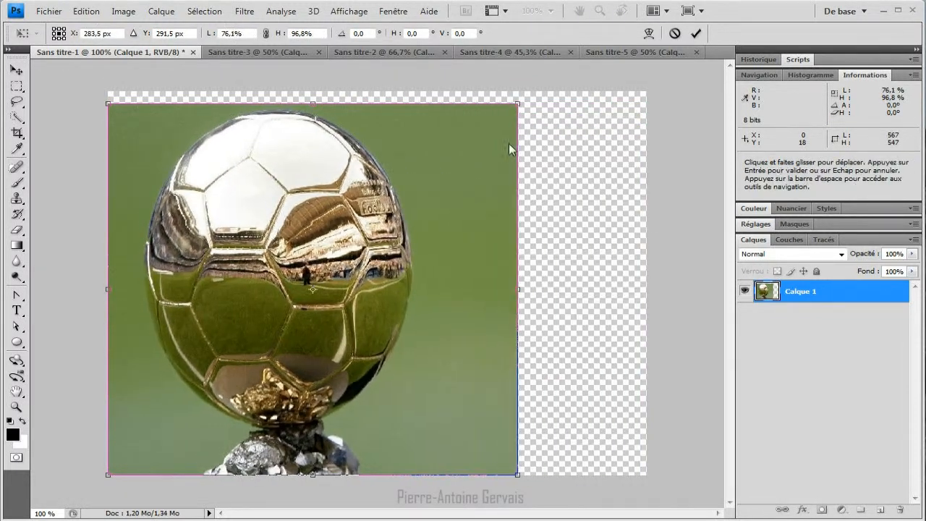
{"action": "left_click_drag", "start_coordinate": [521, 106], "coordinate": [647, 86]}
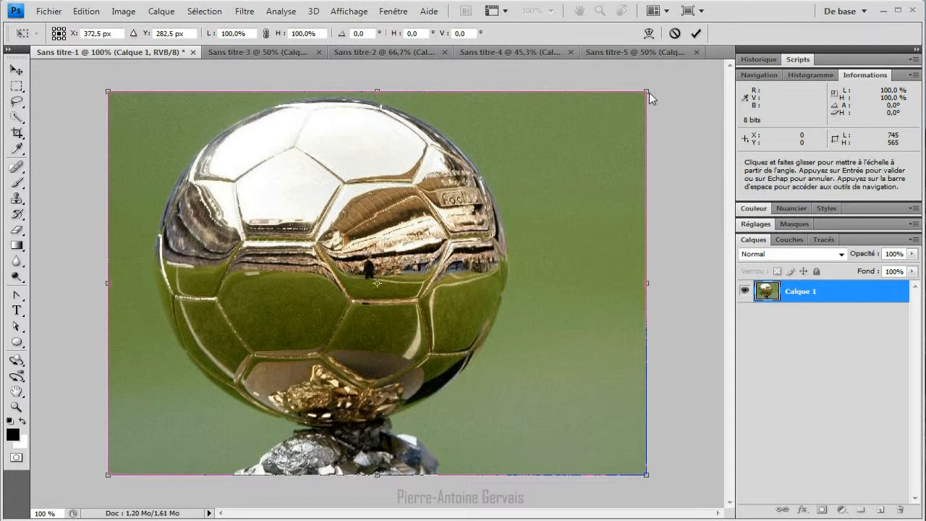
Step: Scale the ball layer proportionally to 55.9% and move it near the centre of the canvas
{"action": "left_click_drag", "start_coordinate": [649, 92], "coordinate": [424, 279]}
{"action": "key", "text": "shift"}
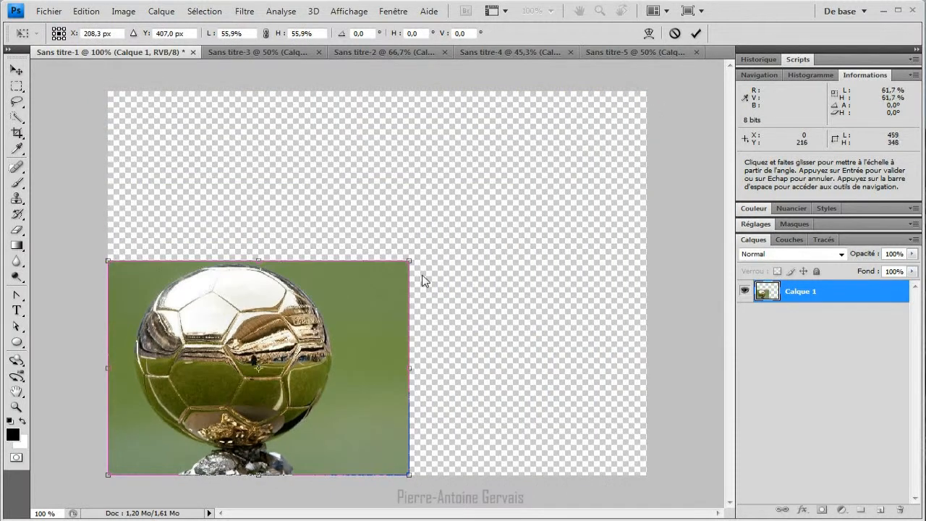
{"action": "left_click_drag", "start_coordinate": [274, 348], "coordinate": [389, 247]}
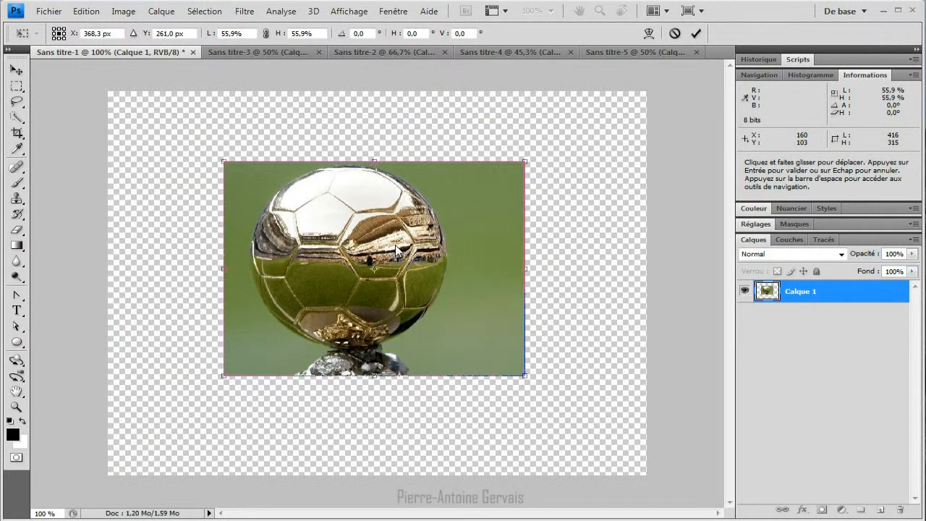
Step: Rotate the ball layer to -45° with Rotation and turn it back to 0°
{"action": "right_click", "coordinate": [397, 249]}
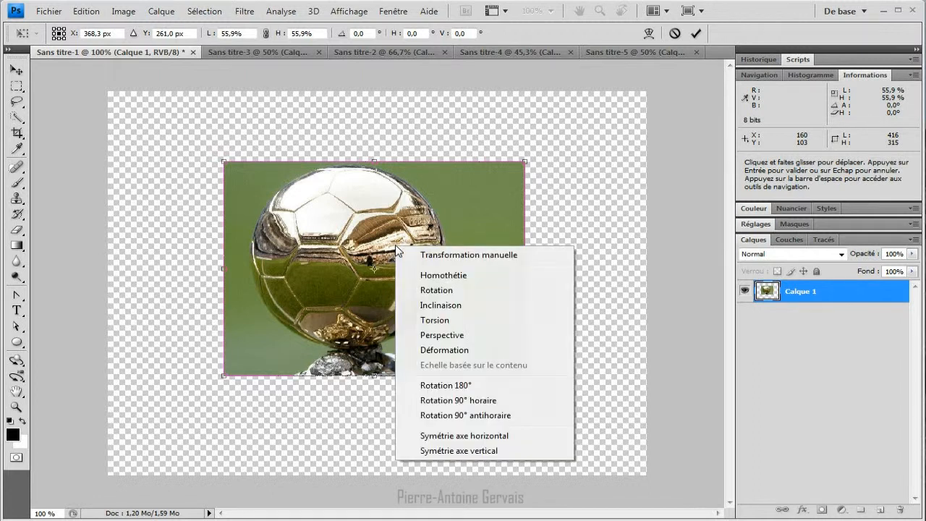
{"action": "left_click", "coordinate": [436, 290]}
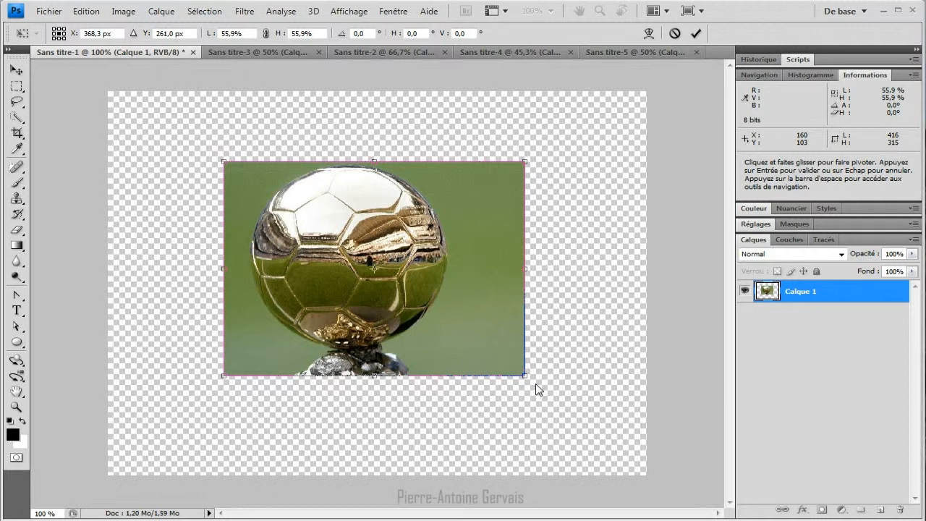
{"action": "left_click_drag", "start_coordinate": [536, 389], "coordinate": [571, 250]}
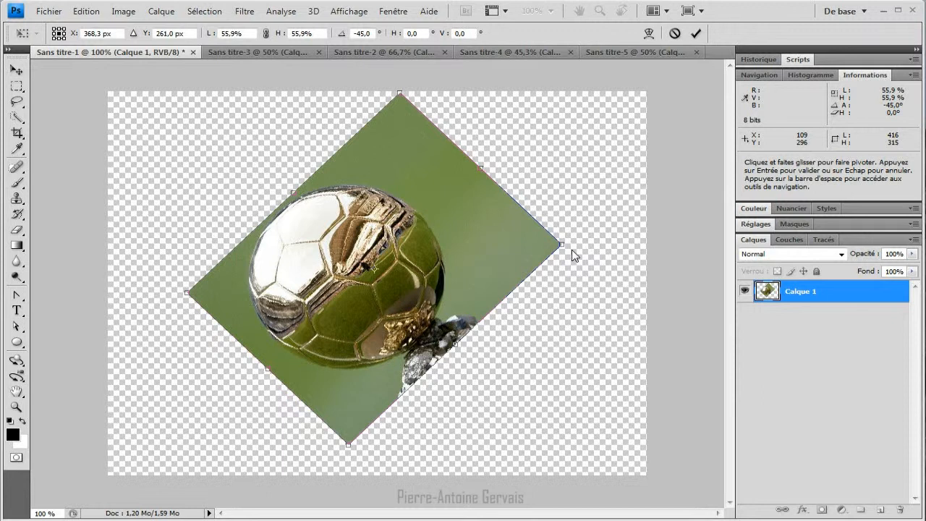
{"action": "left_click_drag", "start_coordinate": [571, 255], "coordinate": [543, 396]}
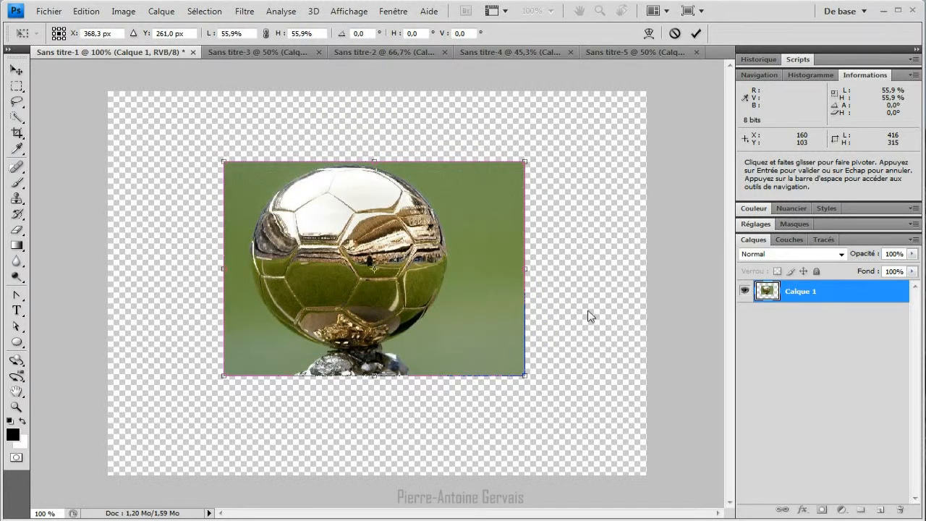
Step: Skew the ball layer horizontally to 18.4° with Inclinaison and bring it back to about -1.1°
{"action": "right_click", "coordinate": [408, 231]}
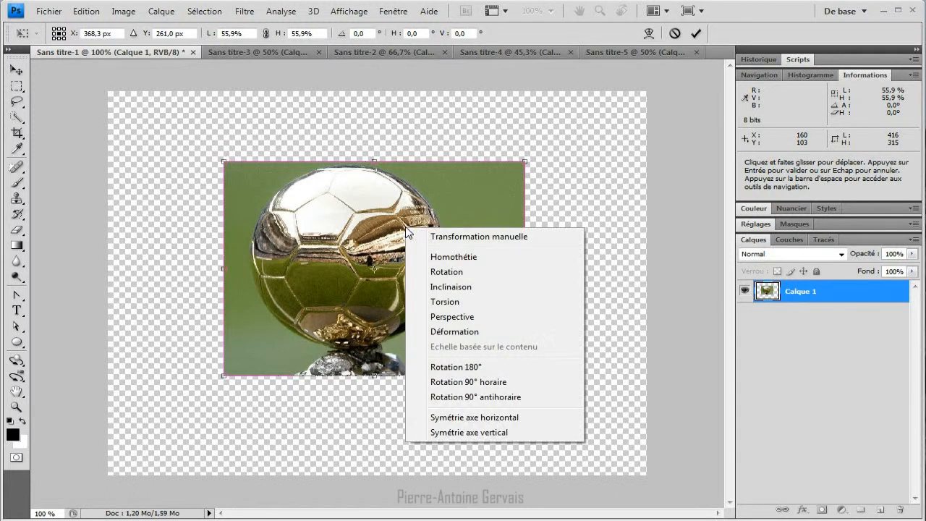
{"action": "left_click", "coordinate": [482, 288]}
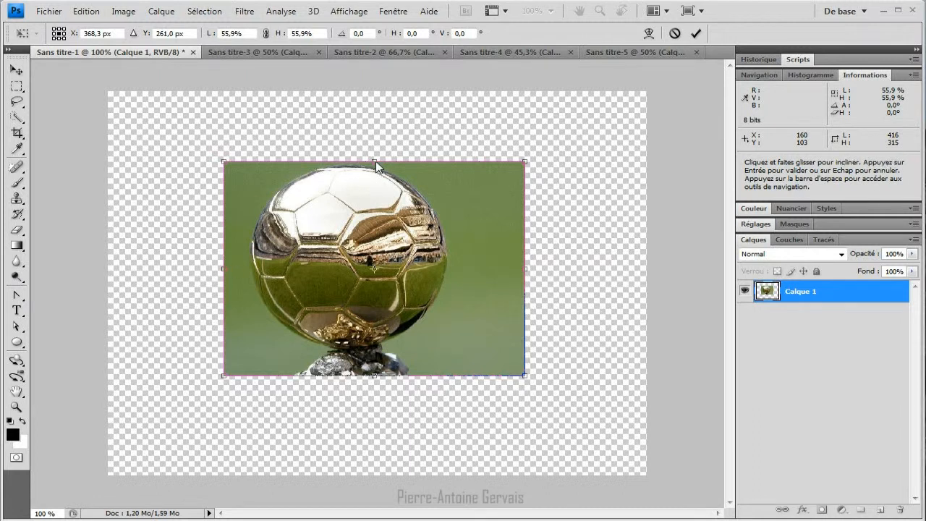
{"action": "left_click_drag", "start_coordinate": [377, 167], "coordinate": [300, 191]}
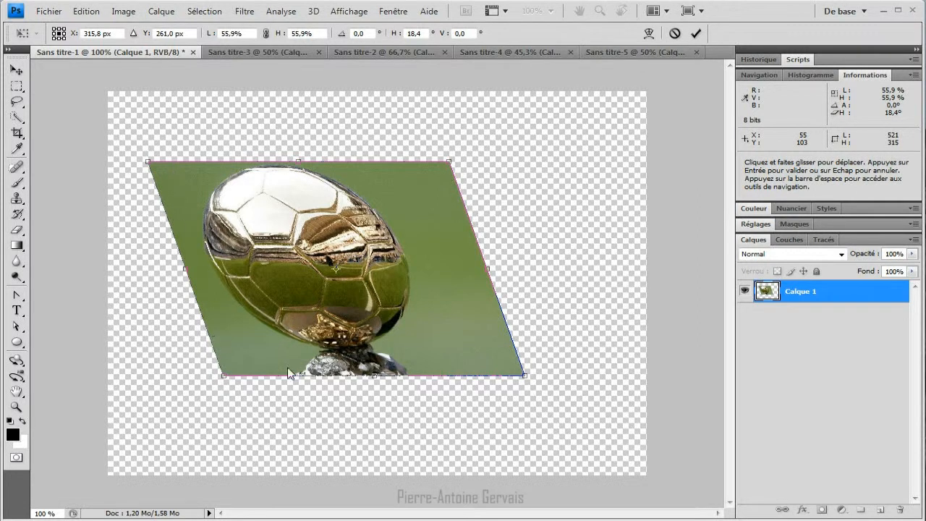
{"action": "left_click_drag", "start_coordinate": [299, 166], "coordinate": [379, 169]}
Step: Distort the ball layer with Torsion by shifting its upper-right corner slightly down and outward
{"action": "right_click", "coordinate": [391, 226]}
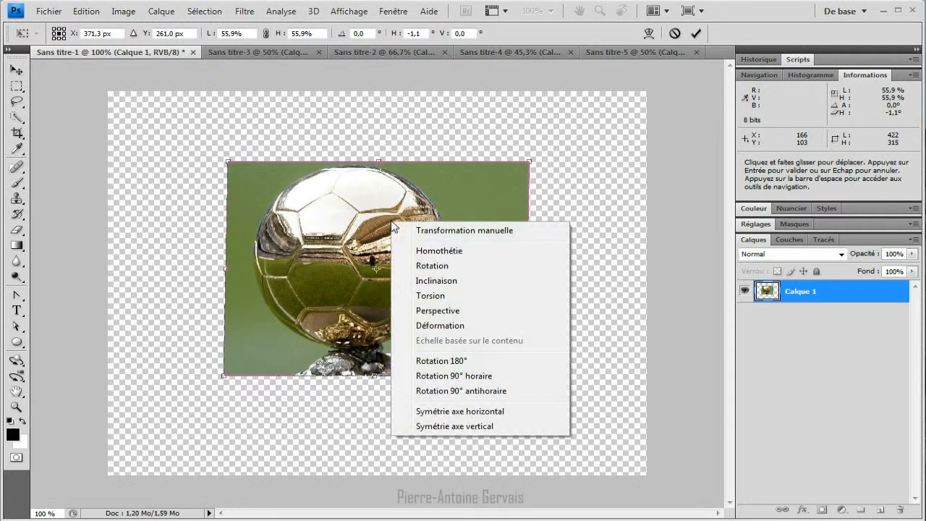
{"action": "left_click", "coordinate": [447, 297]}
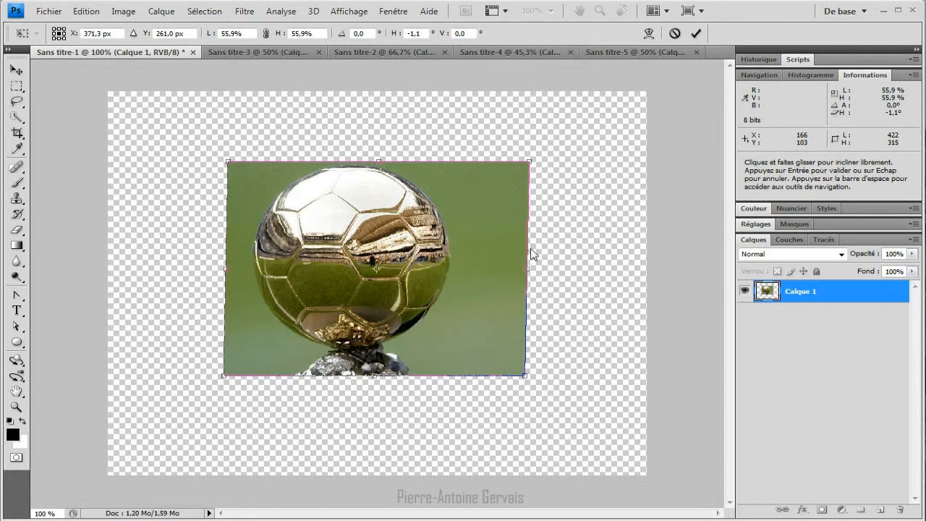
{"action": "mouse_move", "coordinate": [530, 162]}
{"action": "left_mouse_down"}
{"action": "mouse_move", "coordinate": [441, 233]}
{"action": "mouse_move", "coordinate": [554, 177]}
{"action": "mouse_move", "coordinate": [604, 184]}
{"action": "mouse_move", "coordinate": [595, 277]}
{"action": "mouse_move", "coordinate": [608, 325]}
{"action": "mouse_move", "coordinate": [493, 218]}
{"action": "mouse_move", "coordinate": [432, 242]}
{"action": "mouse_move", "coordinate": [304, 244]}
{"action": "mouse_move", "coordinate": [248, 142]}
{"action": "mouse_move", "coordinate": [259, 117]}
{"action": "mouse_move", "coordinate": [376, 128]}
{"action": "mouse_move", "coordinate": [313, 141]}
{"action": "mouse_move", "coordinate": [245, 102]}
{"action": "mouse_move", "coordinate": [355, 164]}
{"action": "mouse_move", "coordinate": [509, 170]}
{"action": "mouse_move", "coordinate": [556, 120]}
{"action": "mouse_move", "coordinate": [450, 202]}
{"action": "mouse_move", "coordinate": [568, 271]}
{"action": "mouse_move", "coordinate": [579, 169]}
{"action": "mouse_move", "coordinate": [532, 166]}
{"action": "left_mouse_up"}
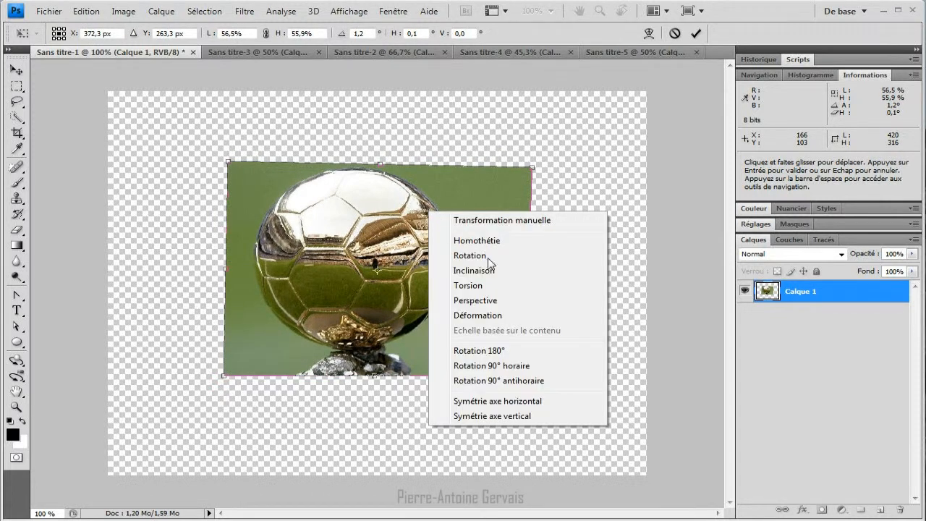
Step: Apply Perspective to the ball layer, lengthening its right edge and narrowing its upper edge into an uneven trapezoid
{"action": "left_click", "coordinate": [495, 301]}
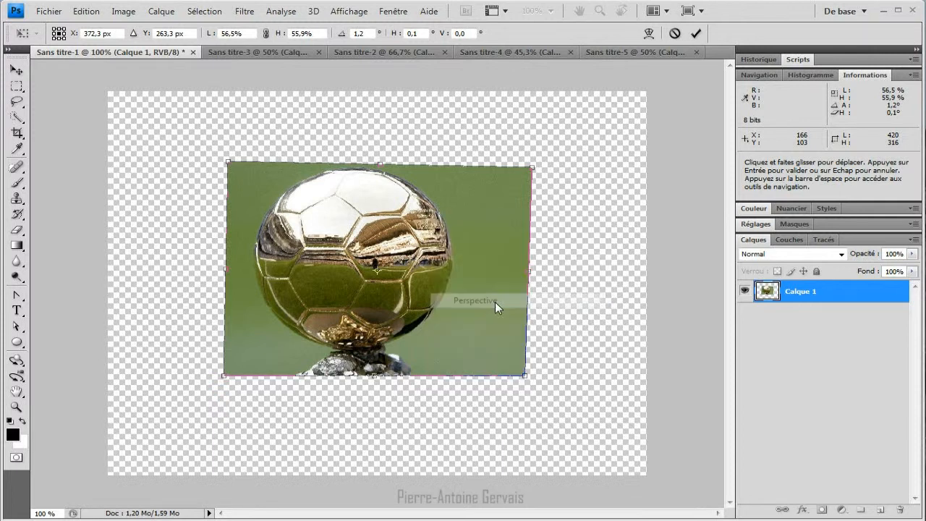
{"action": "left_click_drag", "start_coordinate": [533, 172], "coordinate": [528, 232]}
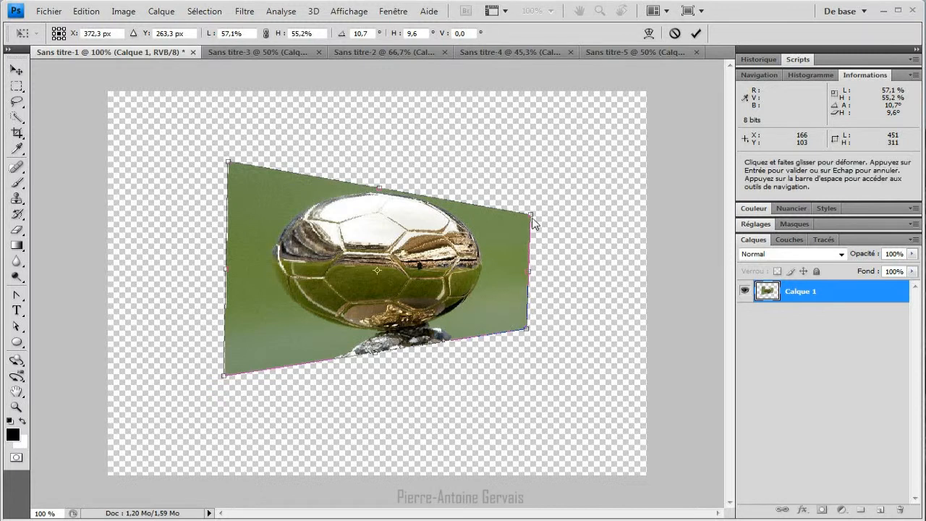
{"action": "left_click_drag", "start_coordinate": [529, 215], "coordinate": [534, 134]}
{"action": "left_click_drag", "start_coordinate": [229, 161], "coordinate": [291, 170]}
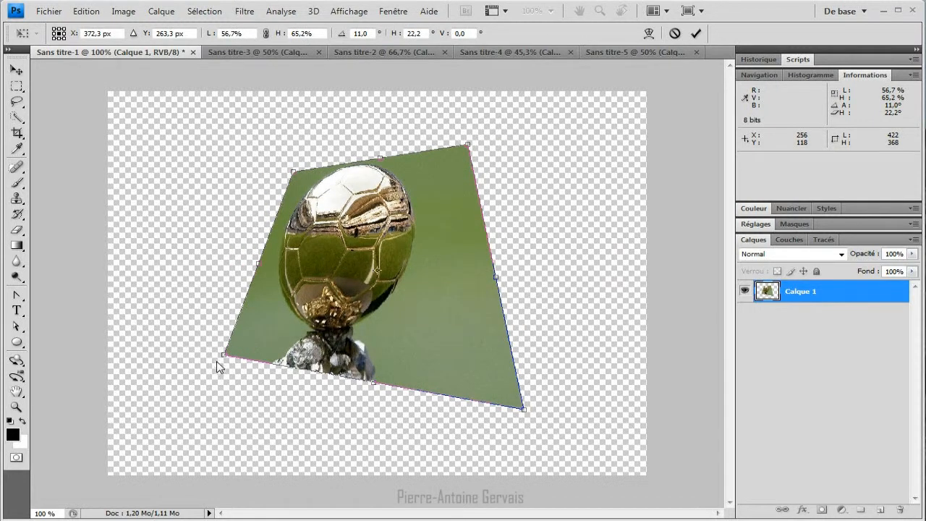
{"action": "mouse_move", "coordinate": [225, 358]}
{"action": "left_mouse_down"}
{"action": "mouse_move", "coordinate": [277, 424]}
{"action": "mouse_move", "coordinate": [237, 381]}
{"action": "mouse_move", "coordinate": [190, 382]}
{"action": "mouse_move", "coordinate": [198, 398]}
{"action": "mouse_move", "coordinate": [222, 349]}
{"action": "left_mouse_up"}
Step: Warp the ball layer with Déformation by pulling all four corners outward
{"action": "right_click", "coordinate": [411, 233]}
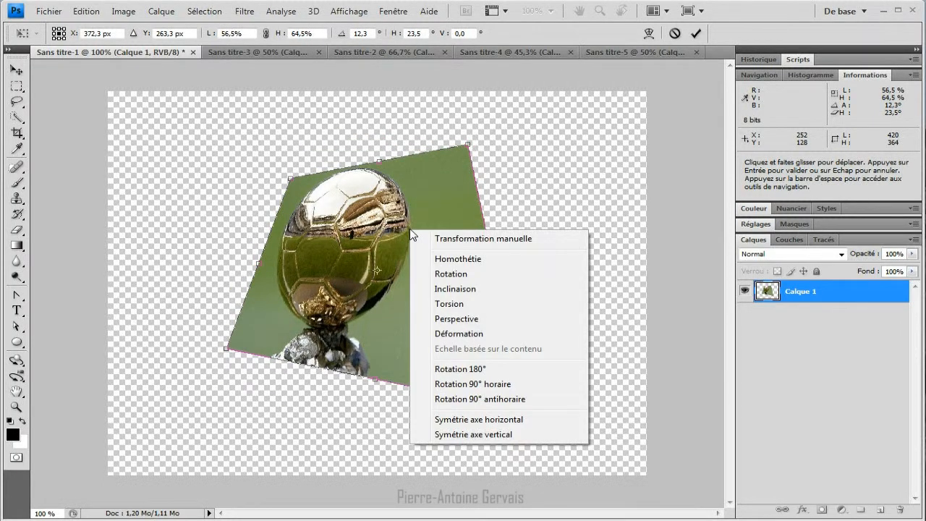
{"action": "left_click", "coordinate": [477, 334]}
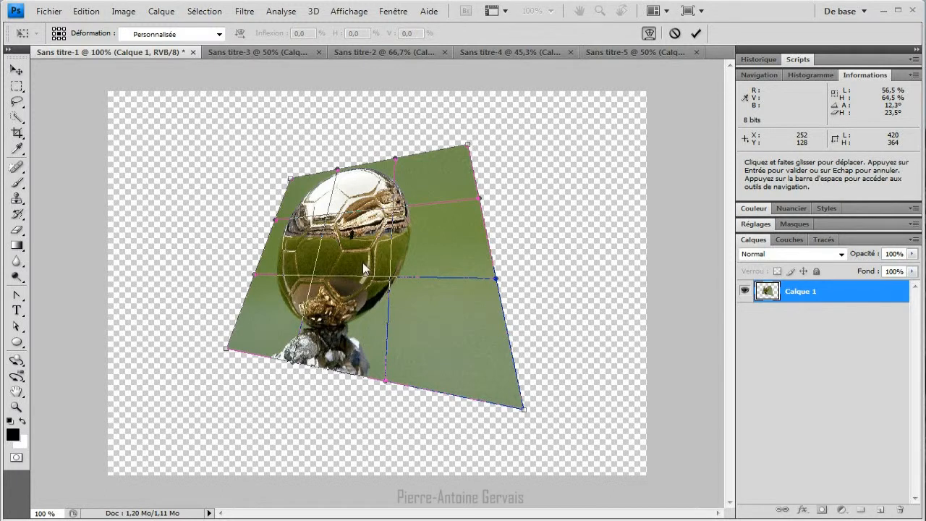
{"action": "left_click_drag", "start_coordinate": [289, 179], "coordinate": [195, 142]}
{"action": "left_click_drag", "start_coordinate": [227, 348], "coordinate": [177, 428]}
{"action": "left_click_drag", "start_coordinate": [523, 410], "coordinate": [557, 432]}
{"action": "left_click_drag", "start_coordinate": [476, 148], "coordinate": [541, 131]}
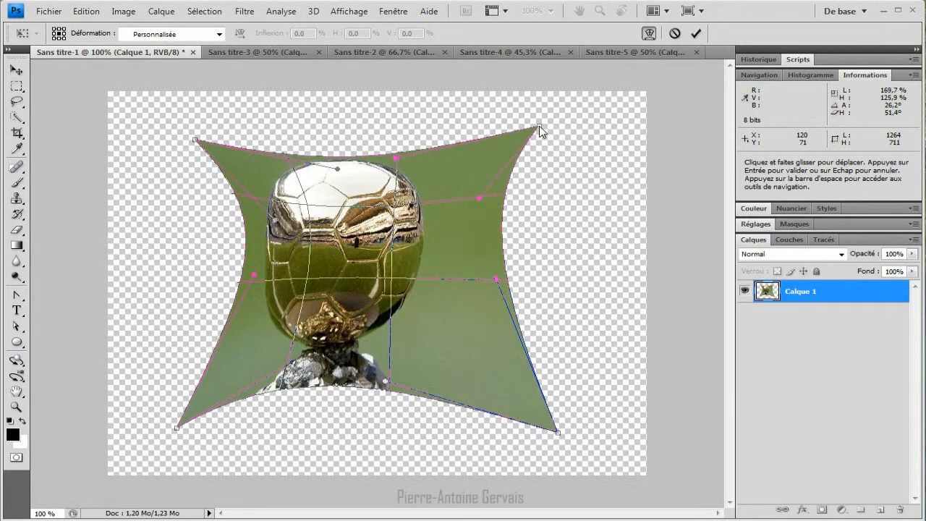
Step: Bend the warp's upper and side edges with their curve handles and shift the upper-left part of the ball inward
{"action": "left_click_drag", "start_coordinate": [400, 158], "coordinate": [423, 166]}
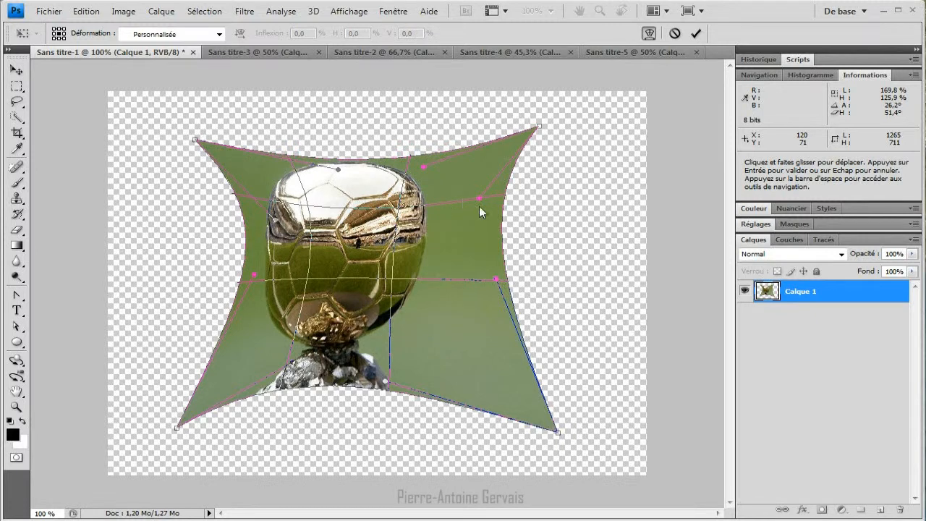
{"action": "left_click_drag", "start_coordinate": [480, 199], "coordinate": [630, 177]}
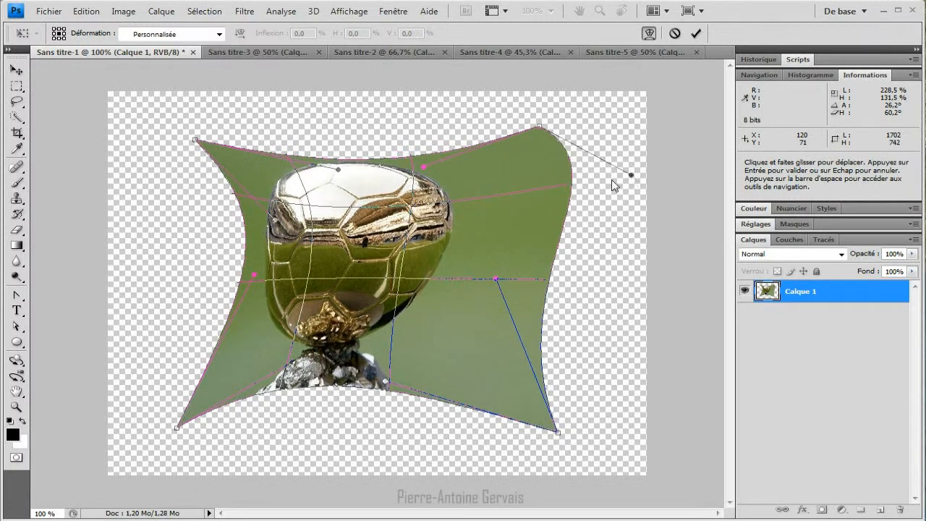
{"action": "left_click_drag", "start_coordinate": [256, 275], "coordinate": [247, 333]}
{"action": "left_click_drag", "start_coordinate": [277, 222], "coordinate": [223, 223]}
{"action": "left_click_drag", "start_coordinate": [339, 171], "coordinate": [318, 152]}
{"action": "left_click_drag", "start_coordinate": [256, 207], "coordinate": [324, 209]}
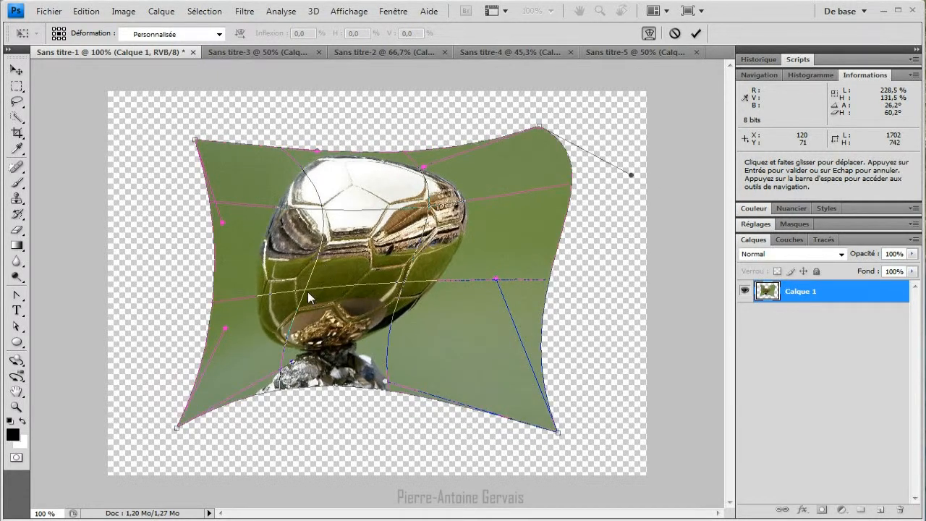
Step: Reshape the ball inside the warp grid and pull the lower-right corner and its curve handle inward
{"action": "left_click_drag", "start_coordinate": [309, 297], "coordinate": [353, 309]}
{"action": "left_click_drag", "start_coordinate": [423, 299], "coordinate": [446, 319]}
{"action": "left_click_drag", "start_coordinate": [337, 325], "coordinate": [304, 305]}
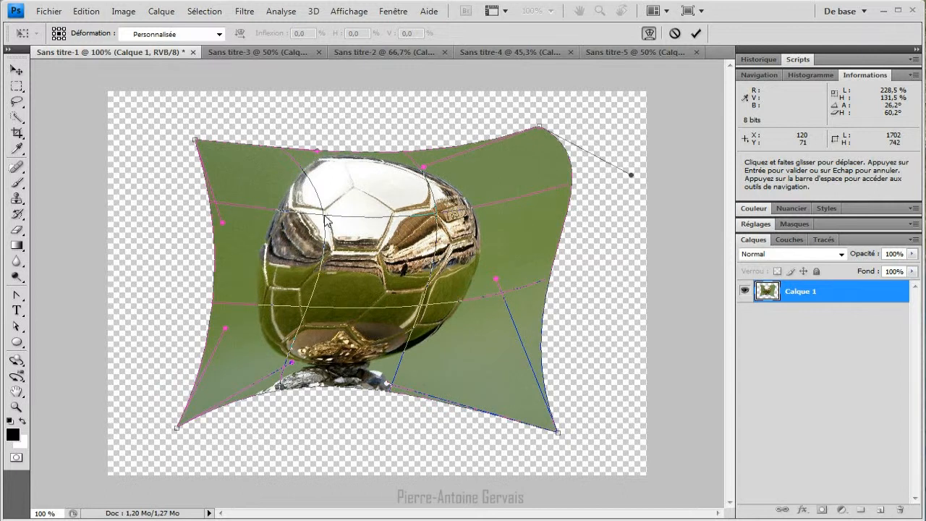
{"action": "left_click_drag", "start_coordinate": [323, 215], "coordinate": [293, 213]}
{"action": "left_click_drag", "start_coordinate": [411, 214], "coordinate": [420, 215]}
{"action": "left_click_drag", "start_coordinate": [563, 438], "coordinate": [551, 409]}
{"action": "left_click_drag", "start_coordinate": [498, 280], "coordinate": [434, 287]}
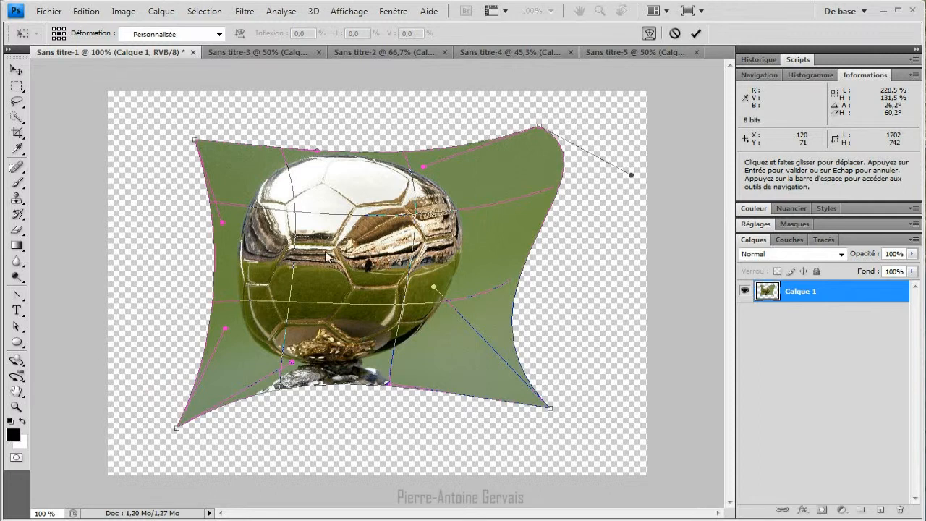
Step: Apply the warp transformation to the ball layer
{"action": "right_click", "coordinate": [354, 250]}
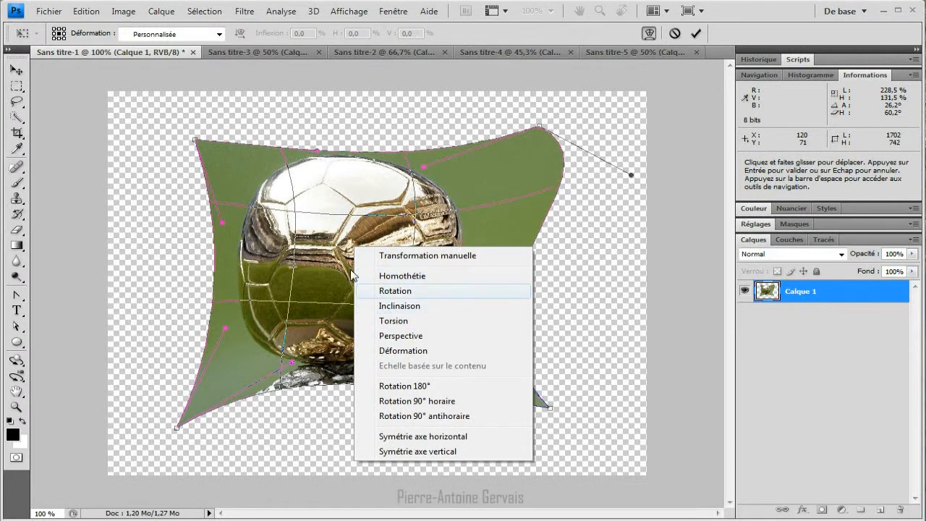
{"action": "left_click", "coordinate": [325, 234]}
{"action": "right_click", "coordinate": [362, 243]}
{"action": "left_click", "coordinate": [339, 244]}
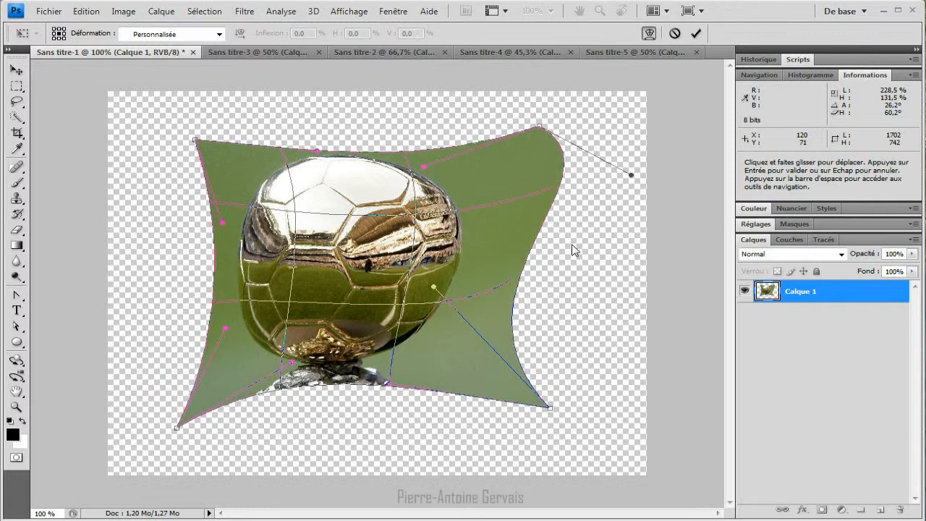
{"action": "key", "text": "Return"}
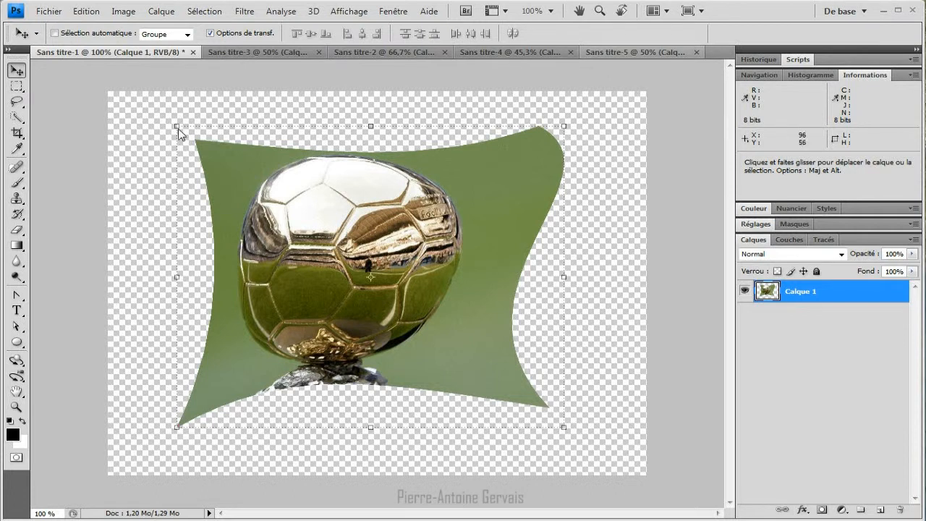
Step: Shrink the ball layer from its upper-left corner, flare its upper corners outward into a trapezoid, and apply the transformation
{"action": "left_click_drag", "start_coordinate": [178, 130], "coordinate": [295, 230]}
{"action": "right_click", "coordinate": [383, 265]}
{"action": "left_click", "coordinate": [439, 336]}
{"action": "left_click_drag", "start_coordinate": [433, 227], "coordinate": [306, 194]}
{"action": "left_click_drag", "start_coordinate": [440, 223], "coordinate": [632, 133]}
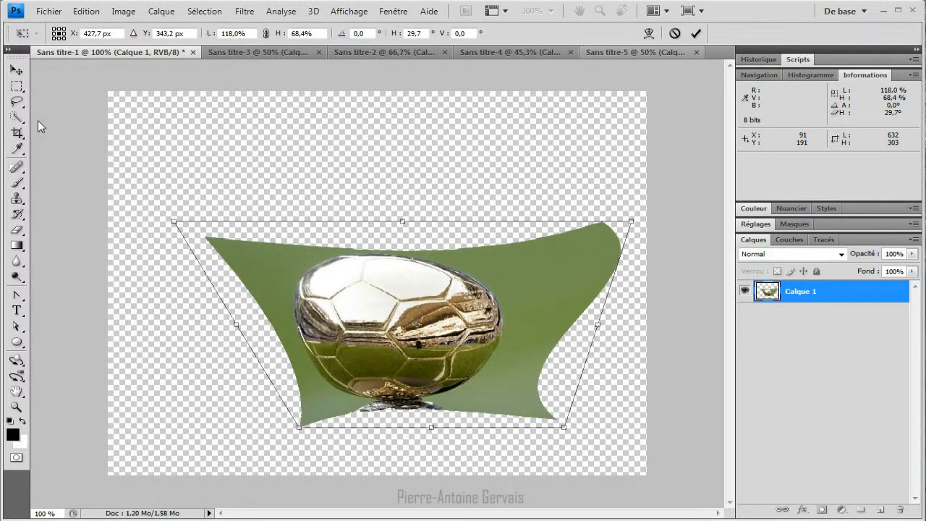
{"action": "left_click", "coordinate": [16, 90]}
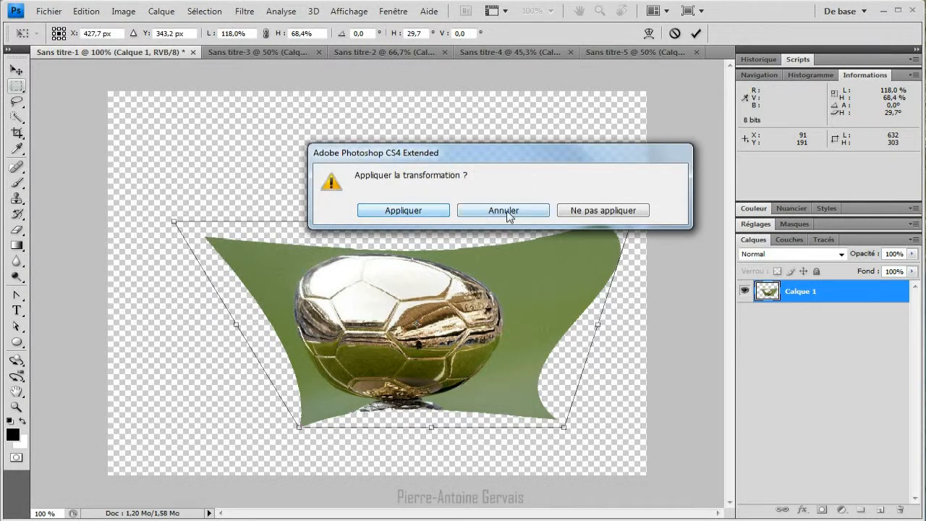
{"action": "left_click", "coordinate": [387, 210]}
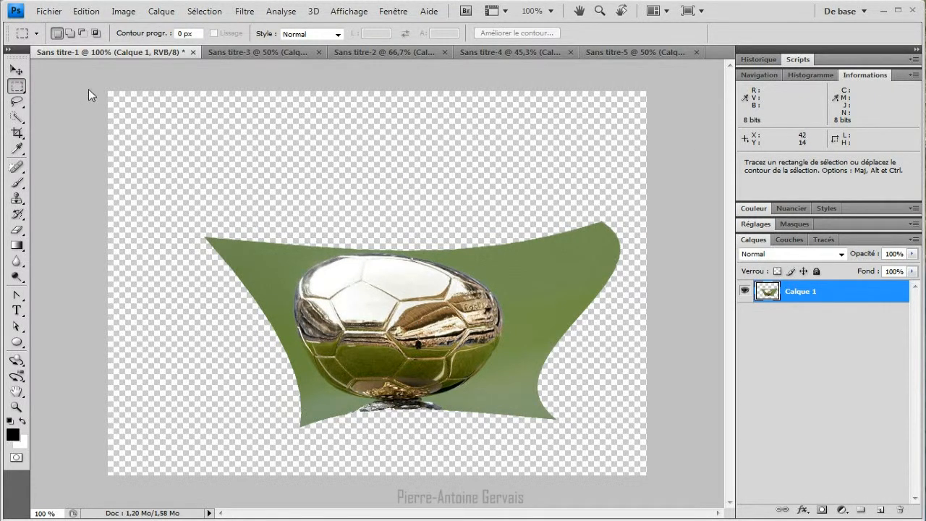
Step: Reposition the ball layer up and to the left with the Move tool and turn off Options de transf
{"action": "key", "text": "v"}
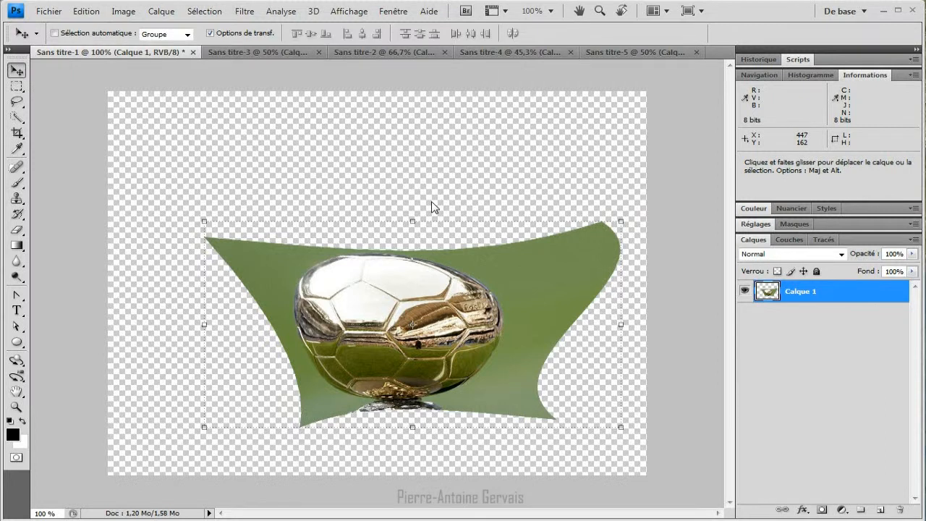
{"action": "left_click_drag", "start_coordinate": [488, 318], "coordinate": [437, 271]}
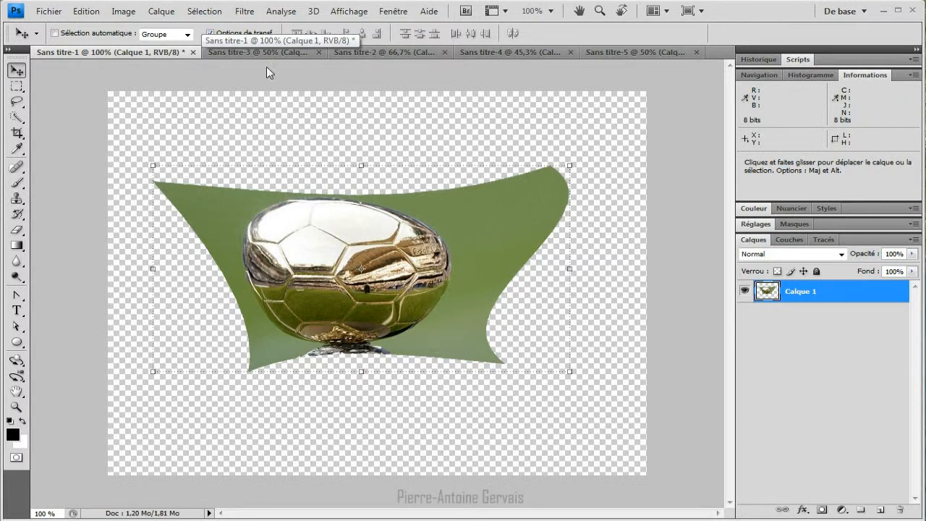
{"action": "left_click", "coordinate": [210, 33]}
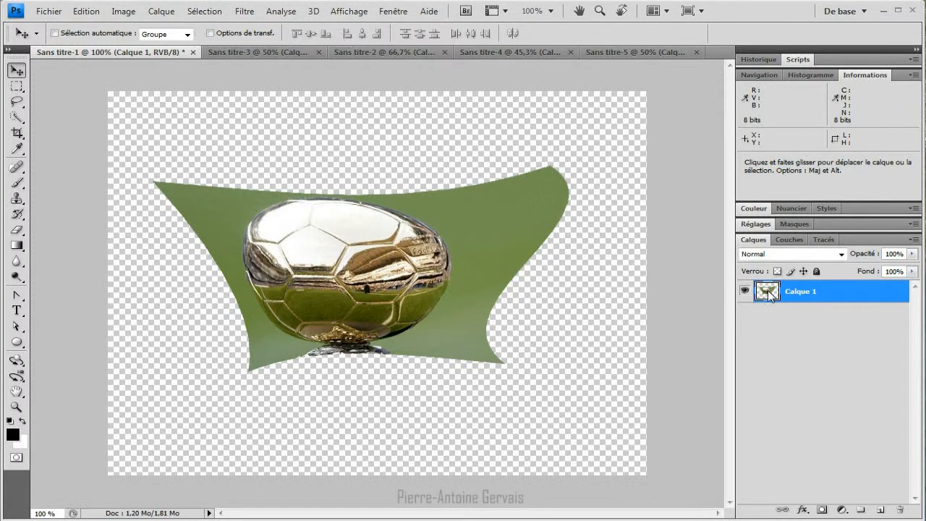
{"action": "left_click_drag", "start_coordinate": [408, 256], "coordinate": [411, 268]}
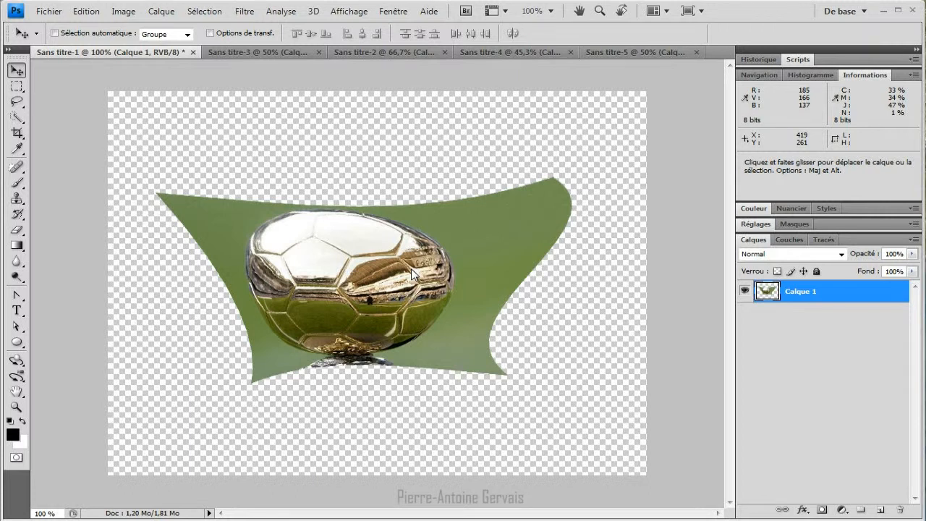
Step: Free-transform the ball layer to 97.2% width and 110.5% height, reposition it slightly, and apply the transformation
{"action": "key", "text": "ctrl+t"}
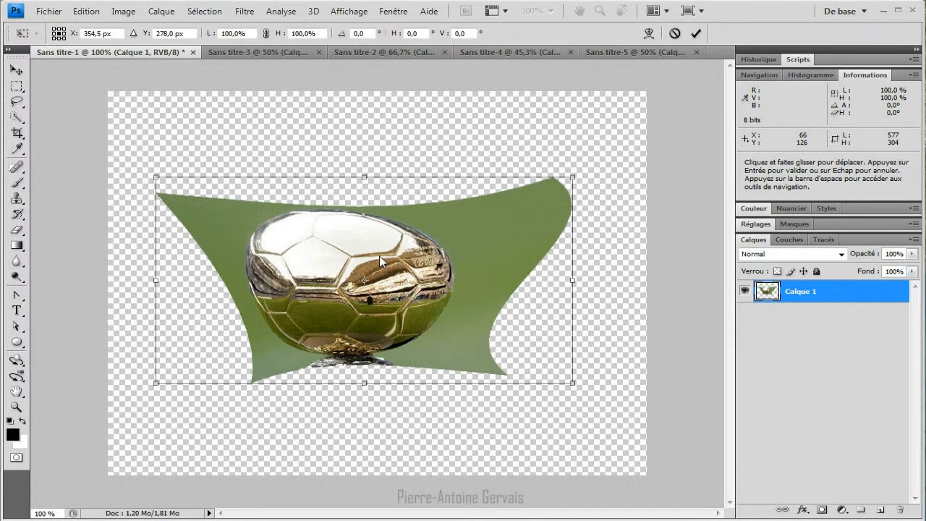
{"action": "right_click", "coordinate": [380, 257]}
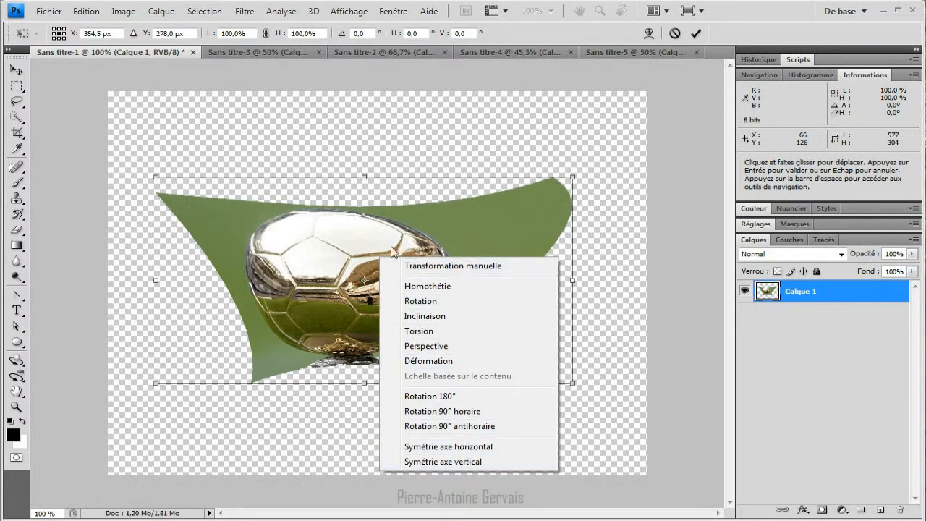
{"action": "left_click_drag", "start_coordinate": [306, 226], "coordinate": [412, 296]}
{"action": "left_click_drag", "start_coordinate": [568, 190], "coordinate": [557, 167]}
{"action": "left_click_drag", "start_coordinate": [429, 237], "coordinate": [446, 219]}
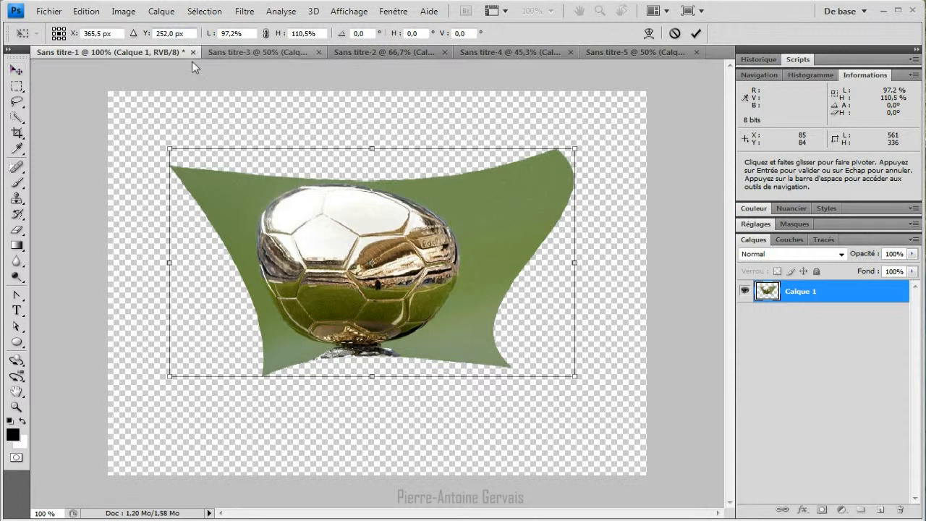
{"action": "left_click_drag", "start_coordinate": [426, 237], "coordinate": [421, 260]}
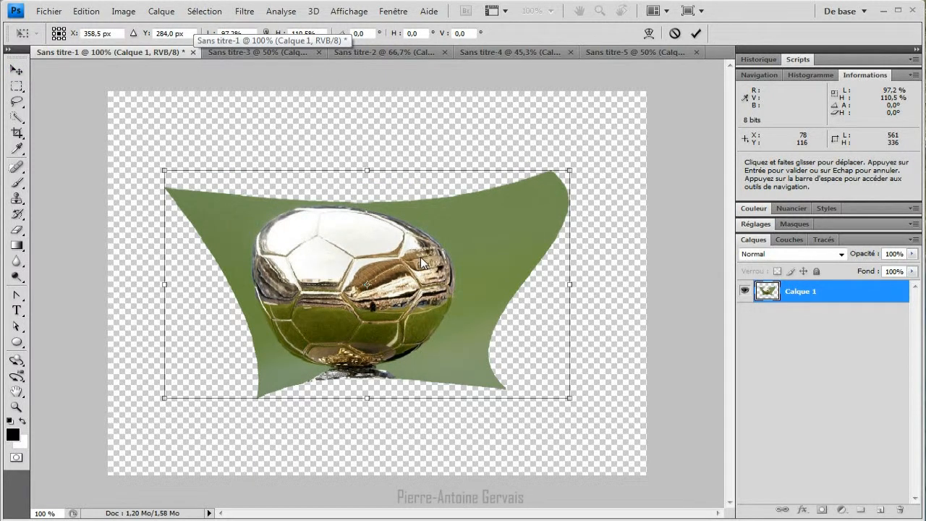
{"action": "key", "text": "Return"}
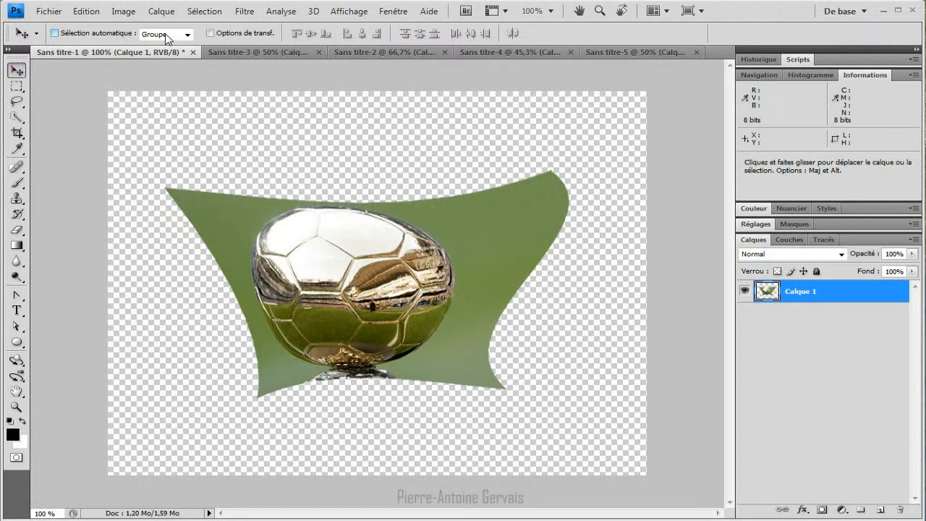
Step: Set the Move tool's automatic selection to target Calque and turn on Sélection automatique
{"action": "left_click", "coordinate": [187, 34]}
{"action": "left_click", "coordinate": [187, 58]}
{"action": "left_click", "coordinate": [55, 33]}
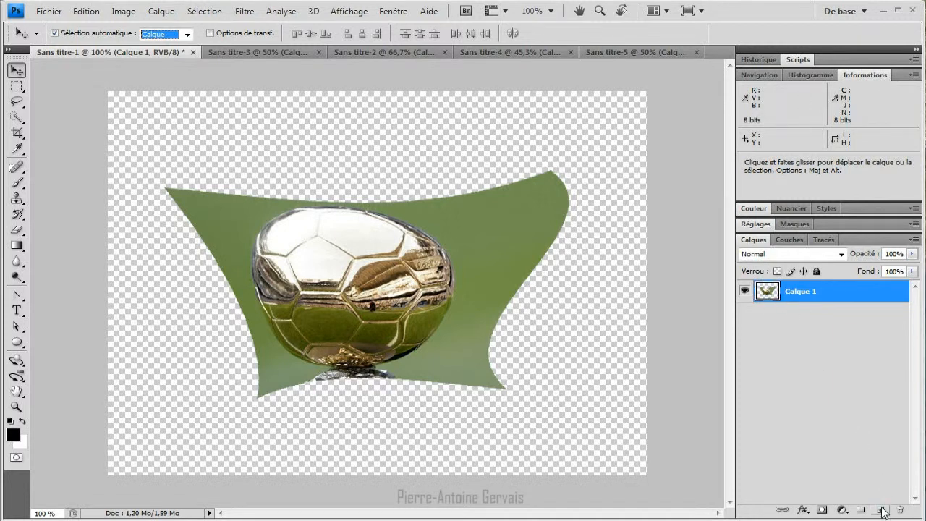
Step: Duplicate the Calque 1 layer and name the copy "Calque 2"
{"action": "left_click_drag", "start_coordinate": [777, 293], "coordinate": [878, 510]}
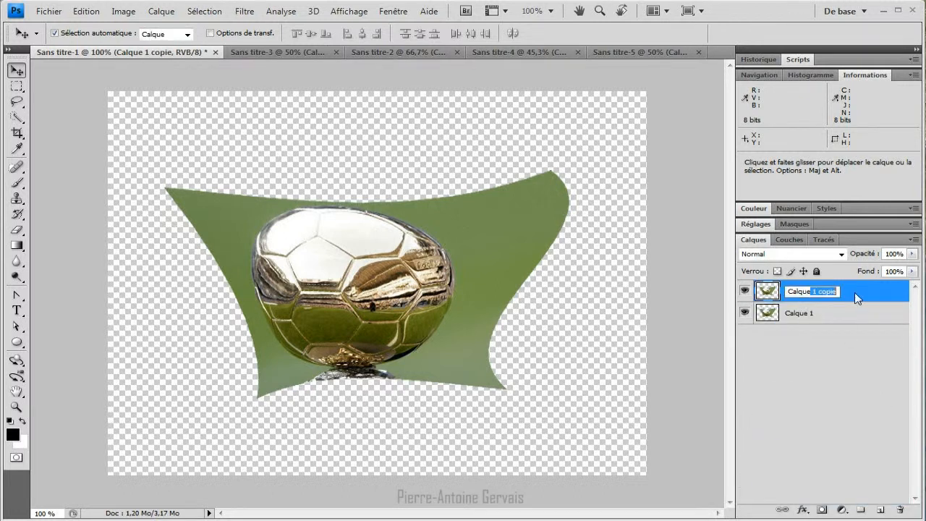
{"action": "type", "text": "Calque 2"}
{"action": "key", "text": "Return"}
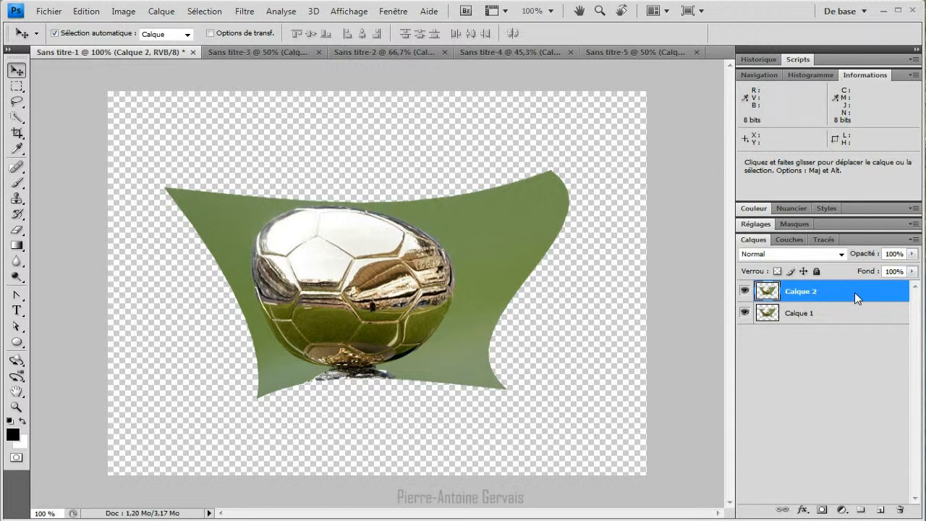
Step: Offset Calque 2 up and to the right of Calque 1, with Sélection automatique turned off
{"action": "left_click_drag", "start_coordinate": [392, 315], "coordinate": [440, 237]}
{"action": "left_click", "coordinate": [55, 32]}
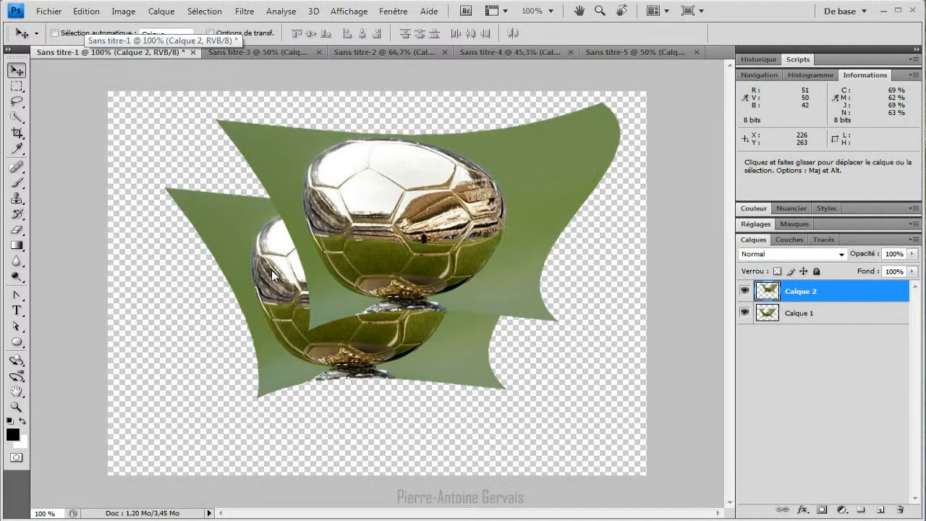
{"action": "left_click_drag", "start_coordinate": [273, 275], "coordinate": [156, 401]}
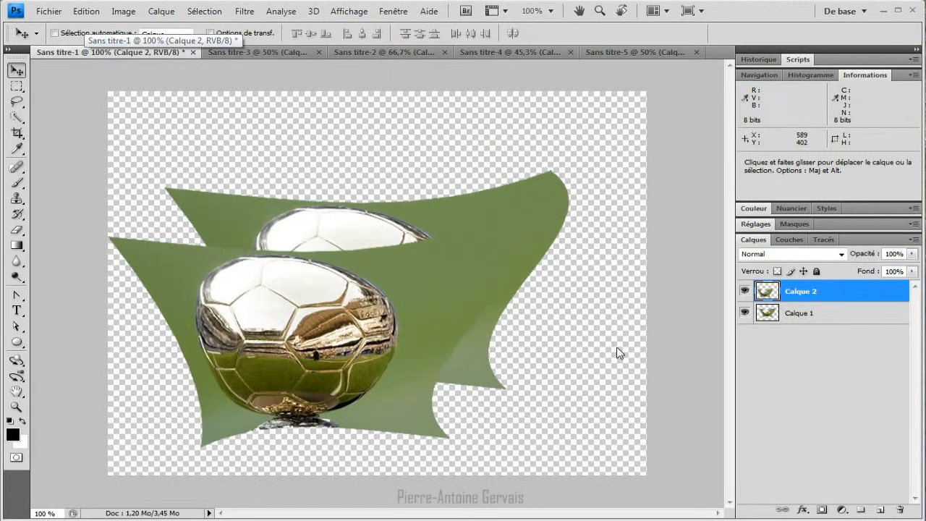
{"action": "left_click_drag", "start_coordinate": [300, 316], "coordinate": [395, 198]}
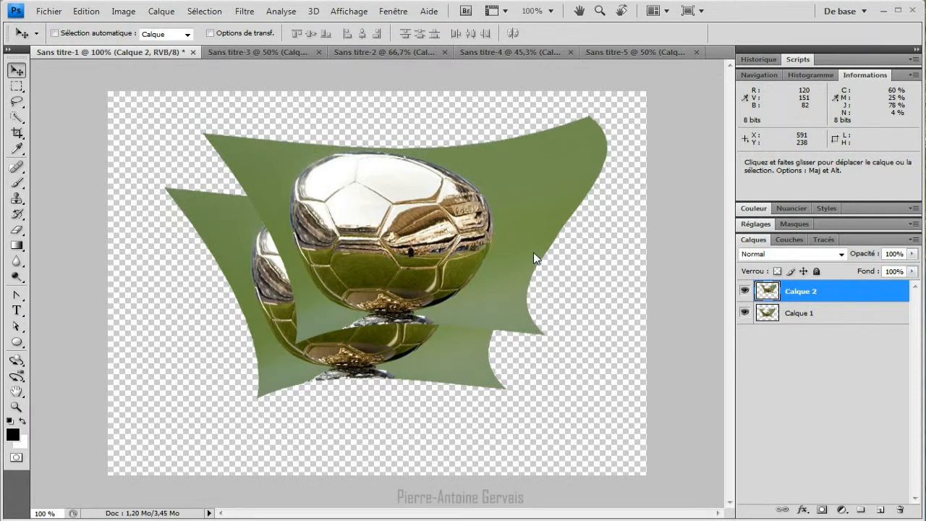
Step: Make Calque 1 the active layer and shift it down and to the left behind Calque 2
{"action": "left_click", "coordinate": [808, 313]}
{"action": "left_click_drag", "start_coordinate": [258, 274], "coordinate": [183, 345]}
{"action": "left_click_drag", "start_coordinate": [403, 252], "coordinate": [488, 195]}
{"action": "left_click_drag", "start_coordinate": [413, 208], "coordinate": [417, 242]}
Step: Turn Sélection automatique back on and move Calque 2 and Calque 1 alternately by picking each directly on the canvas
{"action": "left_click", "coordinate": [55, 34]}
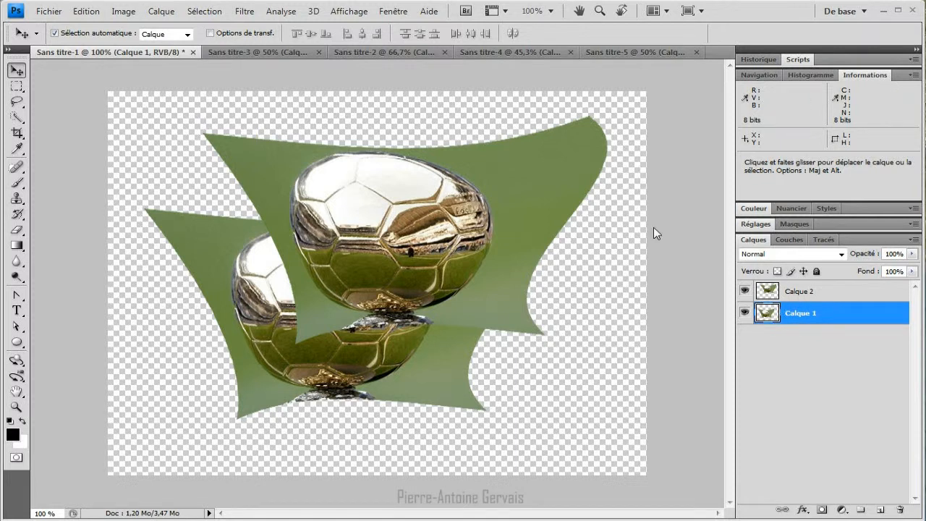
{"action": "left_click", "coordinate": [511, 192]}
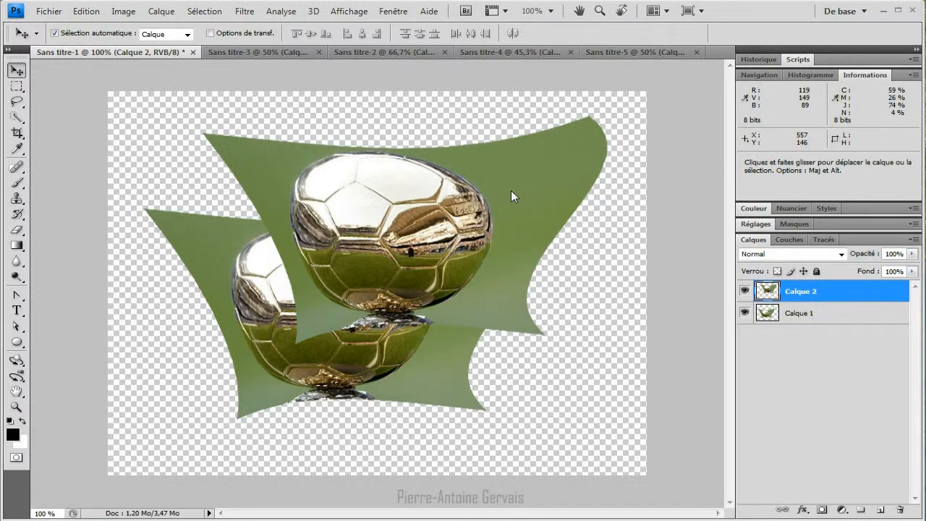
{"action": "mouse_move", "coordinate": [511, 190]}
{"action": "left_mouse_down"}
{"action": "mouse_move", "coordinate": [469, 246]}
{"action": "mouse_move", "coordinate": [519, 199]}
{"action": "left_mouse_up"}
{"action": "left_click_drag", "start_coordinate": [232, 268], "coordinate": [230, 289]}
{"action": "left_click_drag", "start_coordinate": [448, 215], "coordinate": [449, 196]}
{"action": "left_click_drag", "start_coordinate": [248, 288], "coordinate": [224, 292]}
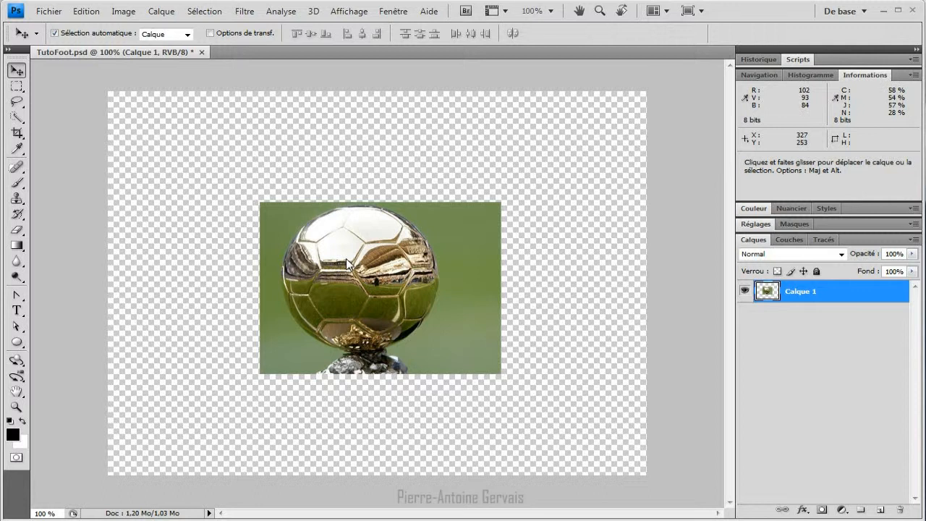
Step: Move the ball image in TutoFoot.psd slightly down and right, and place a duplicate of it up and to the left
{"action": "left_click_drag", "start_coordinate": [383, 253], "coordinate": [402, 272]}
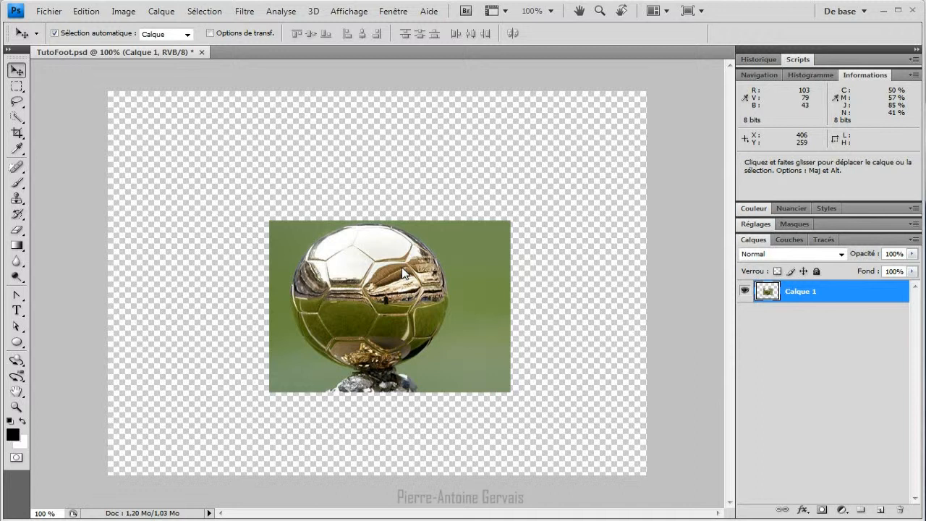
{"action": "key", "text": "alt"}
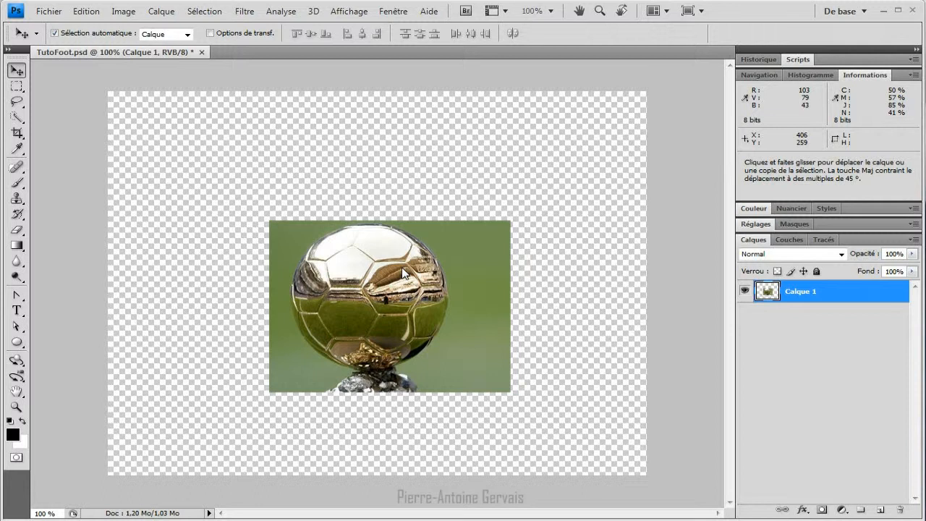
{"action": "left_click_drag", "start_coordinate": [396, 287], "coordinate": [299, 189]}
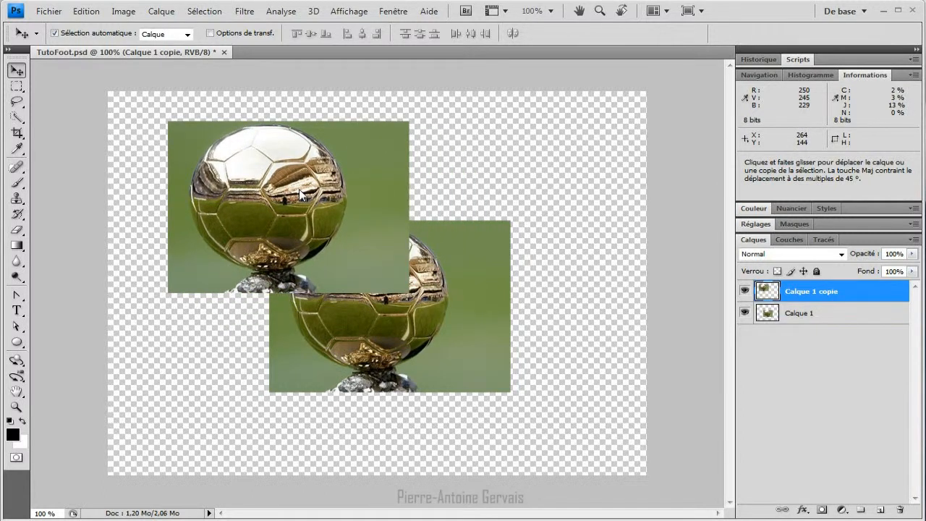